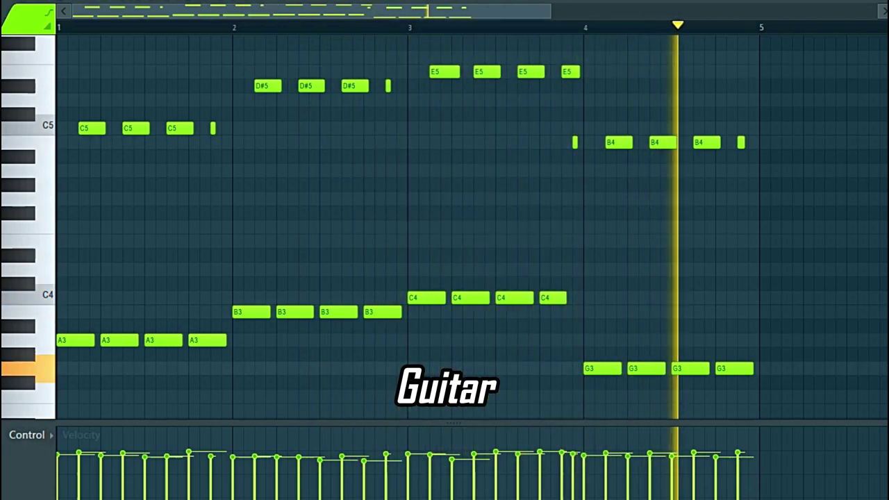
- Zoom in on the Guitar pattern's short B4 note before bar 4 and play the pattern back
drag(550, 10, 484, 8)
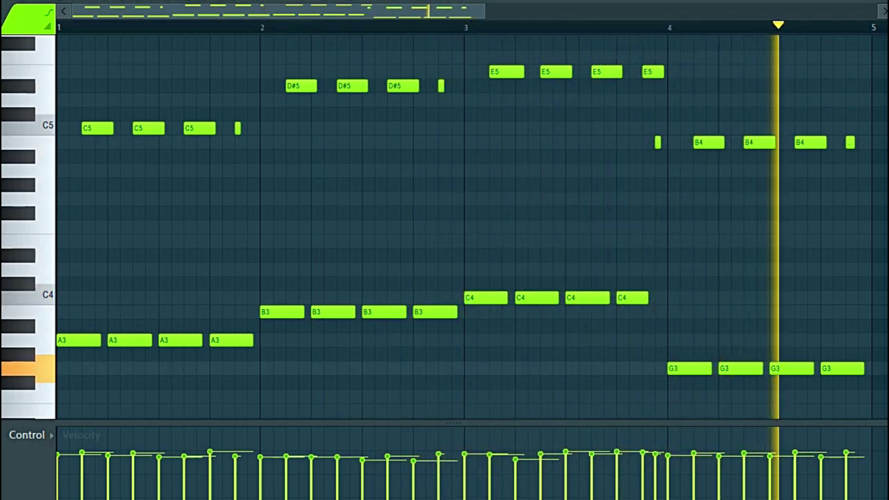
drag(73, 10, 314, 20)
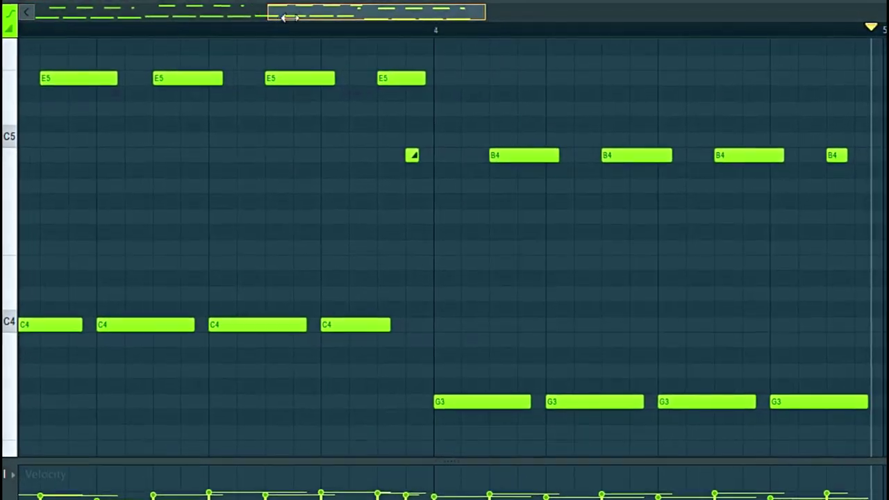
drag(490, 10, 448, 9)
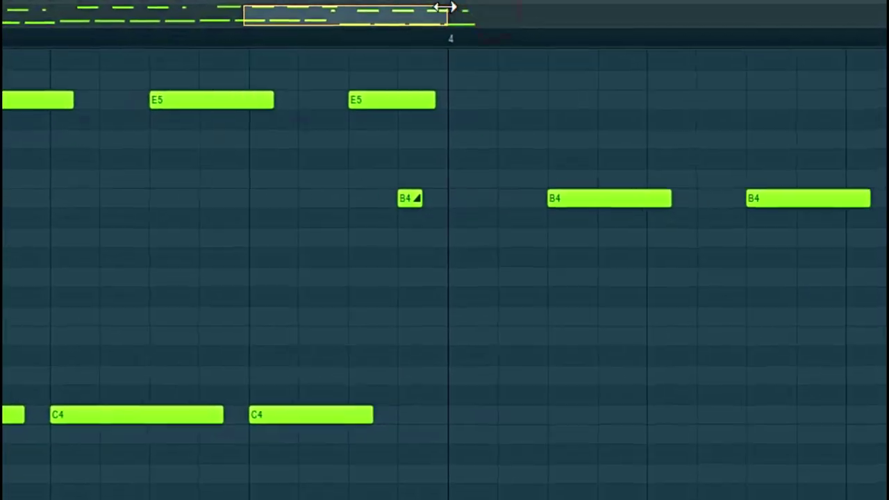
click(360, 34)
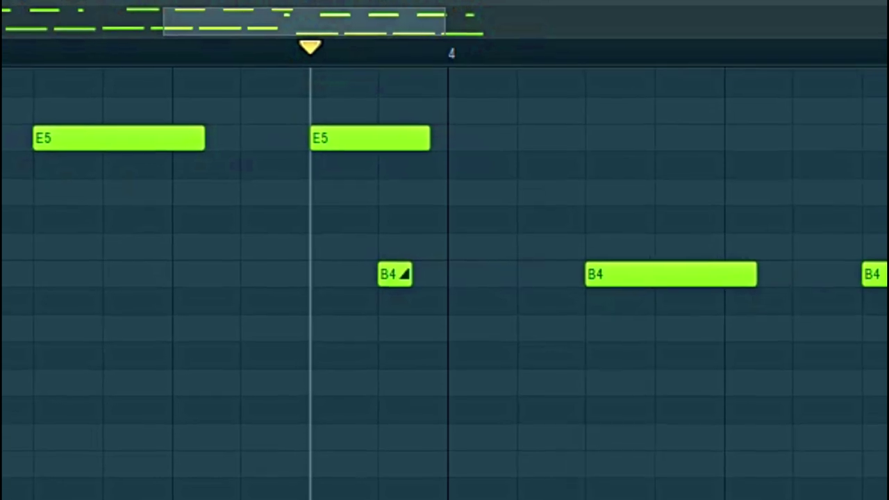
key(space)
key(space)
key(space)
key(space)
key(space)
key(space)
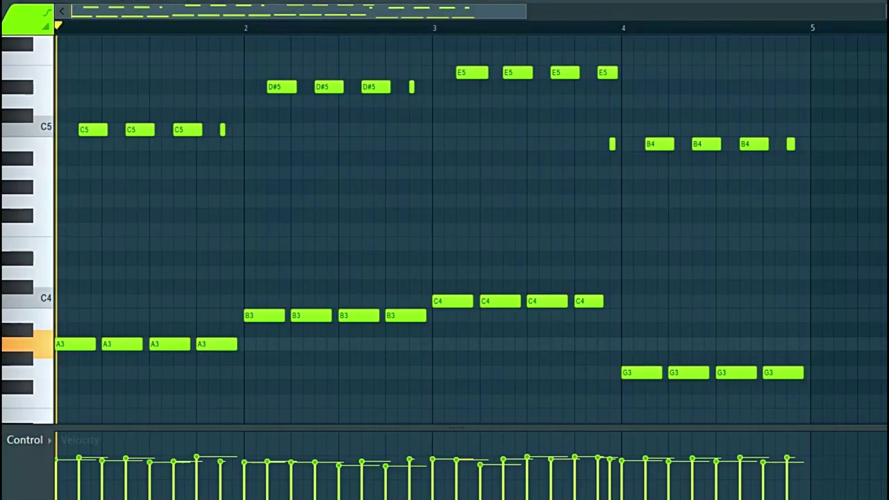
key(space)
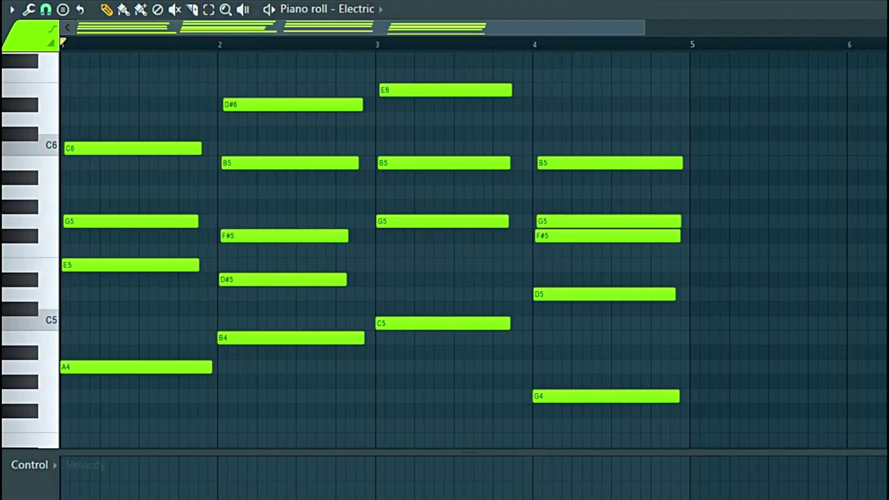
- Audition the Electric channel's chord pattern and the arrangement with the Guitar and plunk bass clips
key(space)
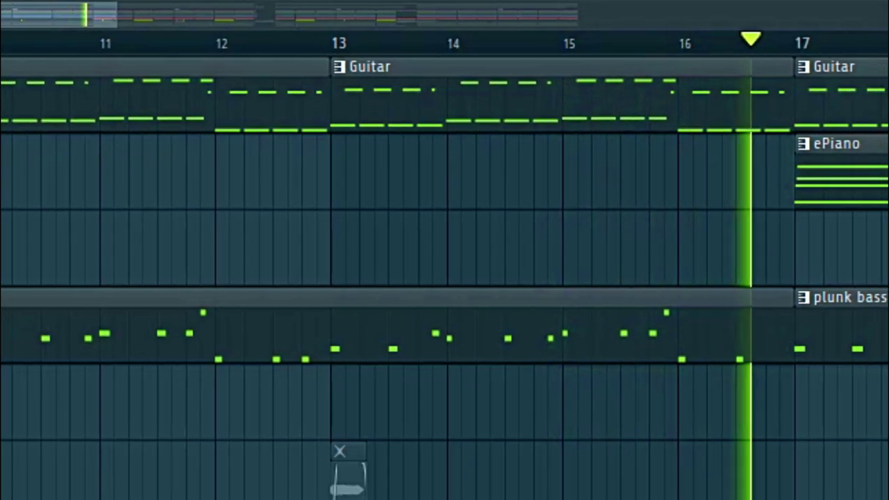
key(space)
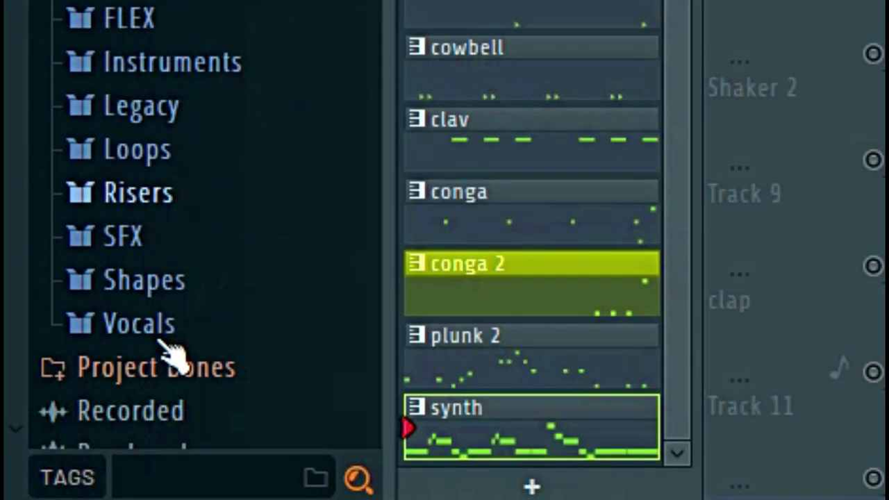
- Expand the Vocals sample pack and preview the Ahh C vocal sample
scroll(169, 357, down, 5)
click(173, 57)
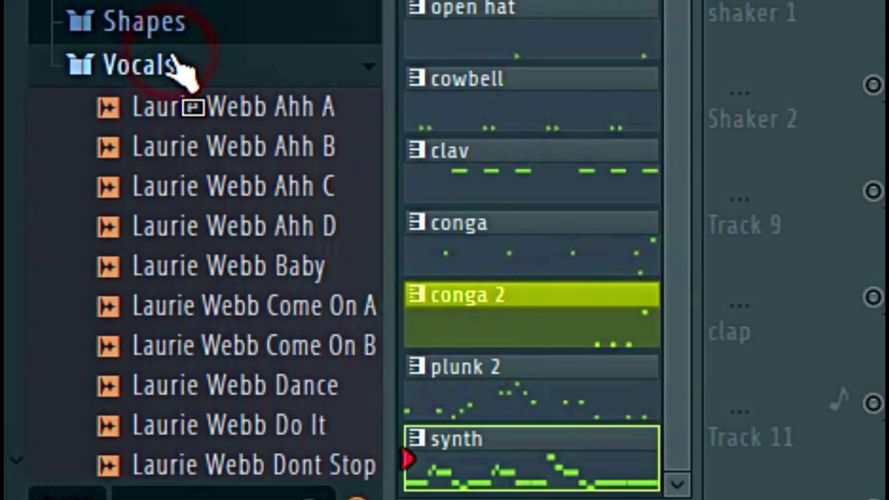
click(272, 182)
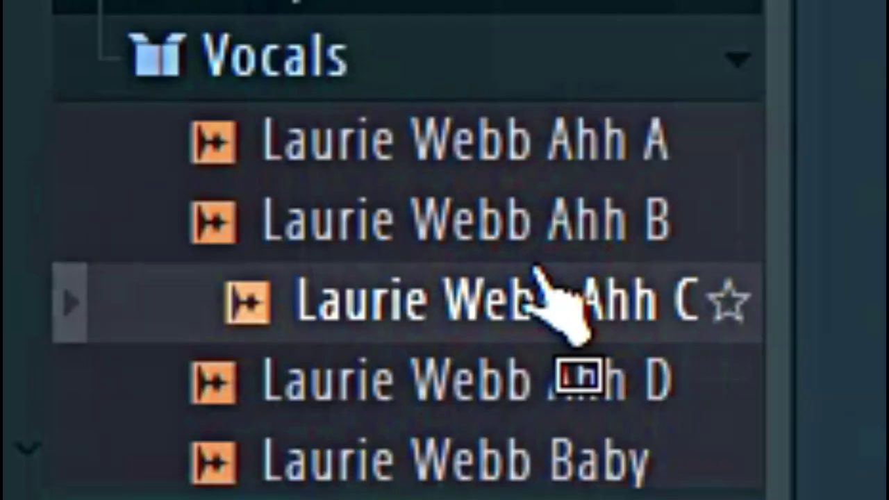
drag(536, 267, 419, 295)
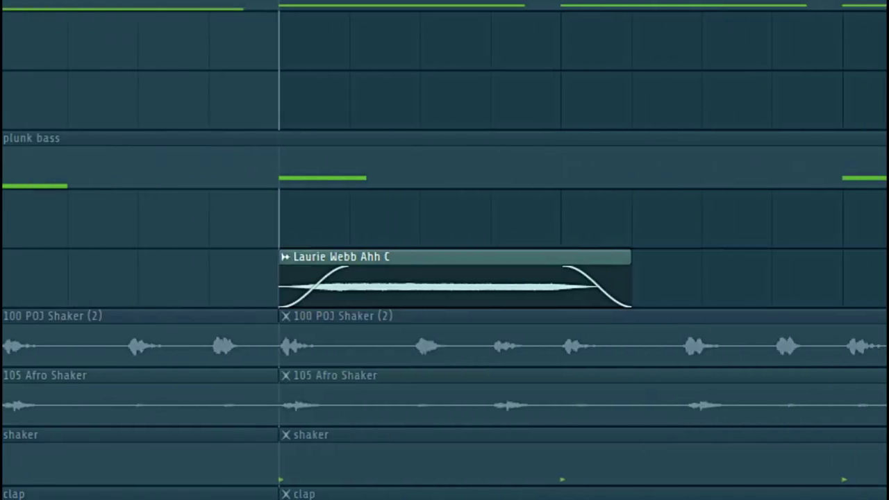
- Inspect the Ahh C vocal clip and the Fruity parametric EQ 2 and Fruity Reeverb 2 effects on its mixer insert
double_click(389, 280)
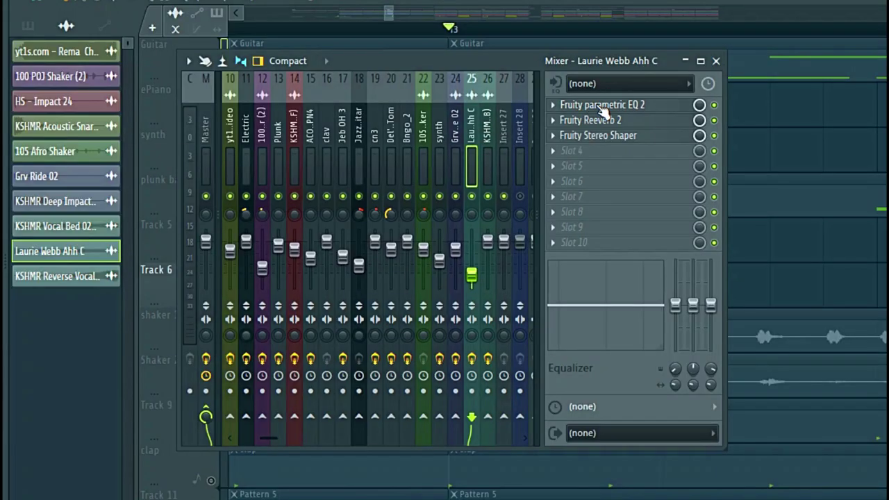
click(603, 106)
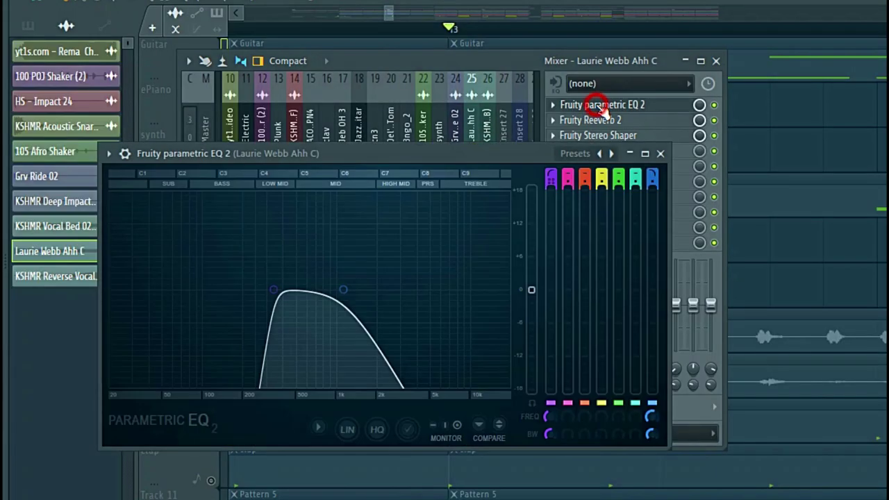
click(589, 120)
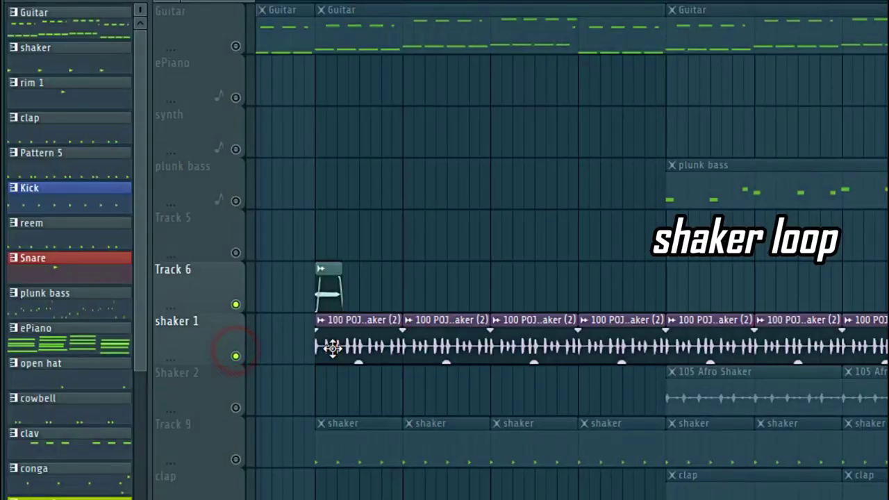
- Open the 100 POJ Shaker (2) loop clip and the clap pattern for inspection
double_click(354, 341)
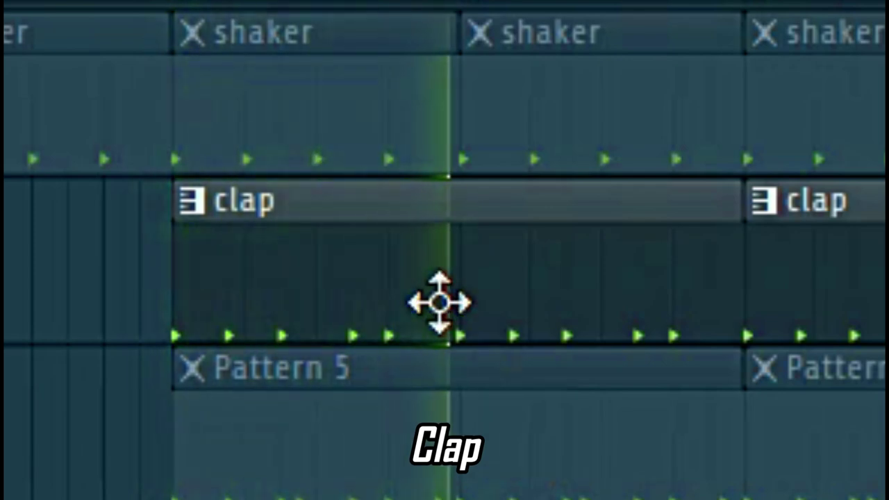
double_click(437, 298)
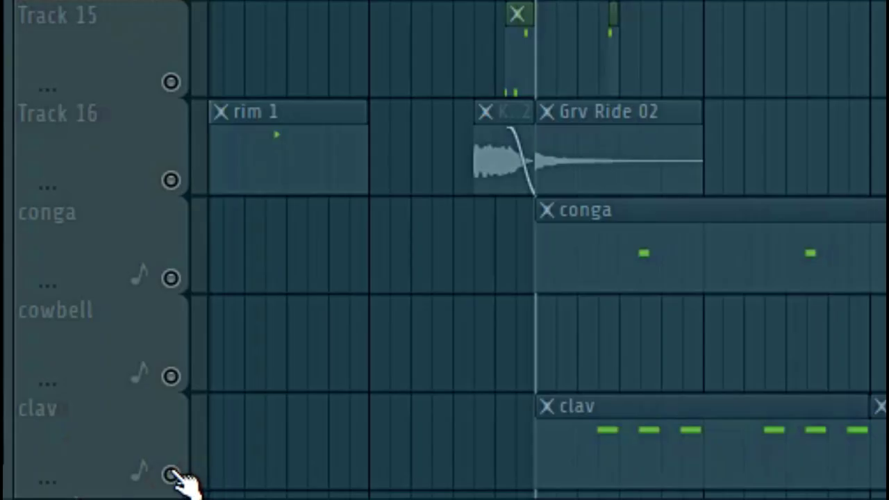
- Unmute the clav track and play its pattern in the piano roll
click(170, 474)
double_click(601, 457)
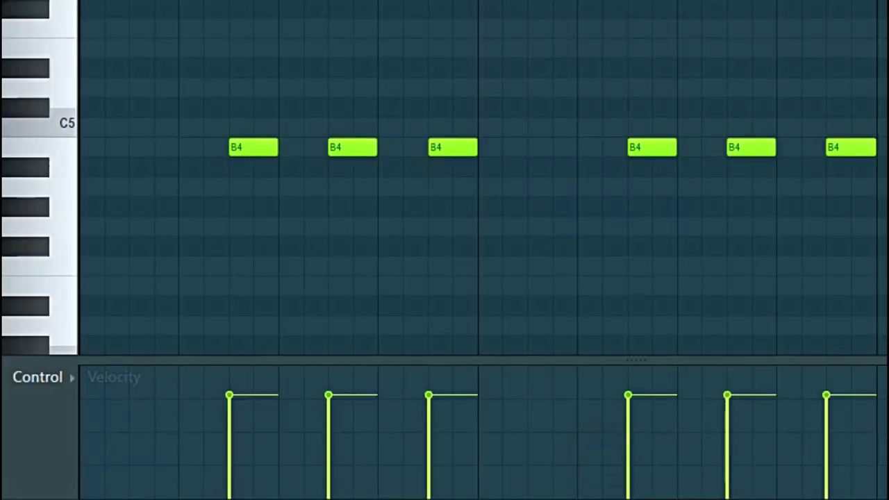
key(space)
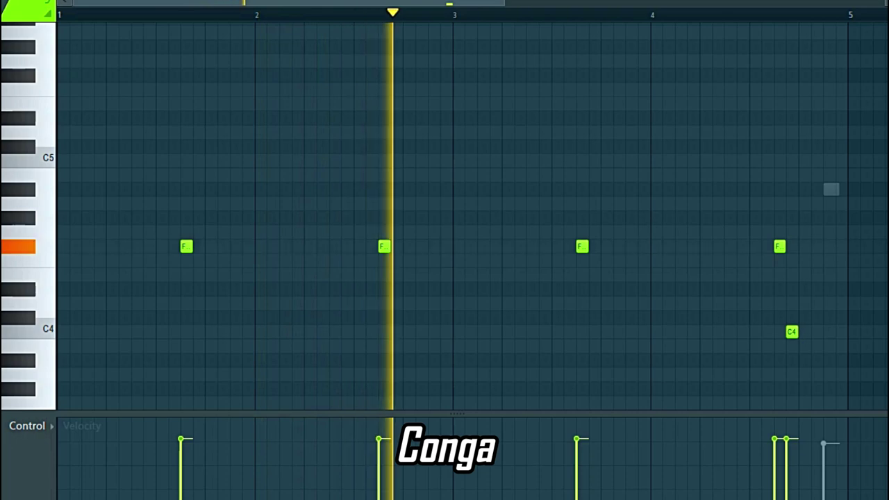
- Examine the conga pattern's notes for the Del'B Tom and cn3 channels
key(F6)
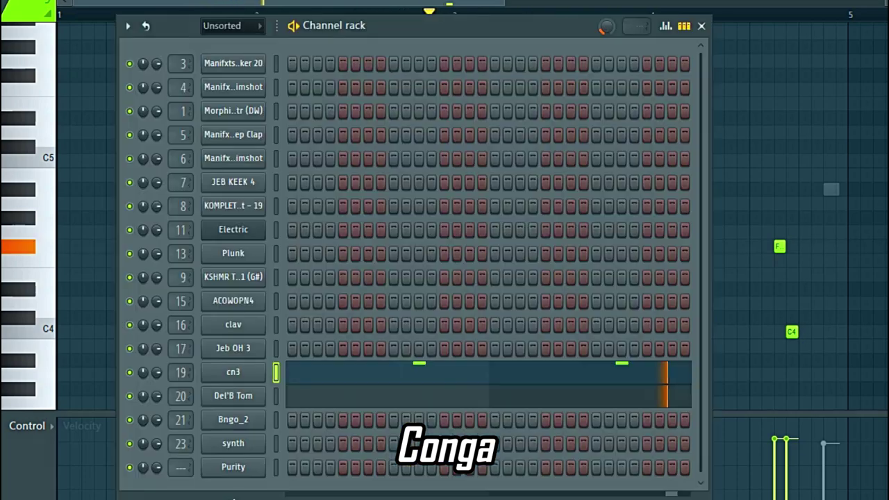
click(606, 404)
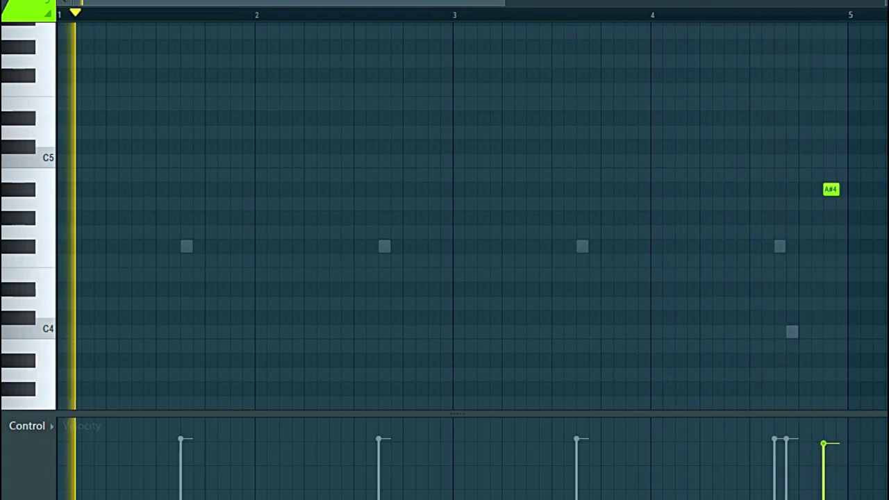
key(F5)
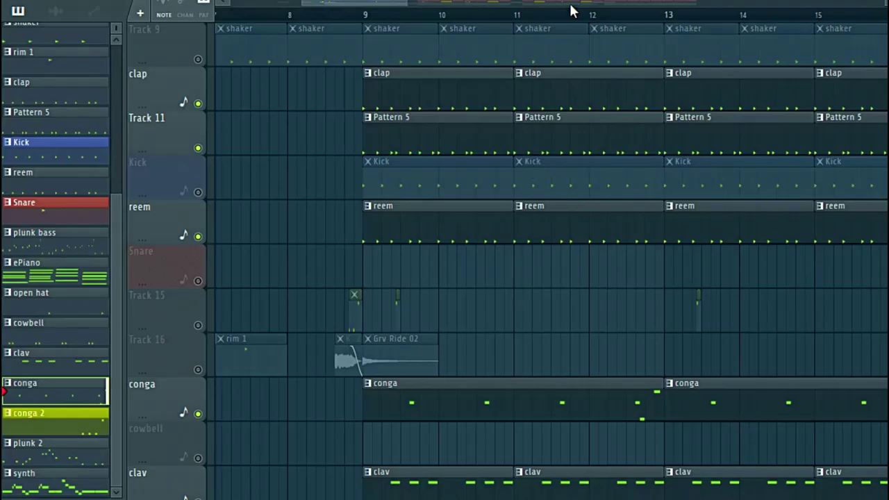
key(F6)
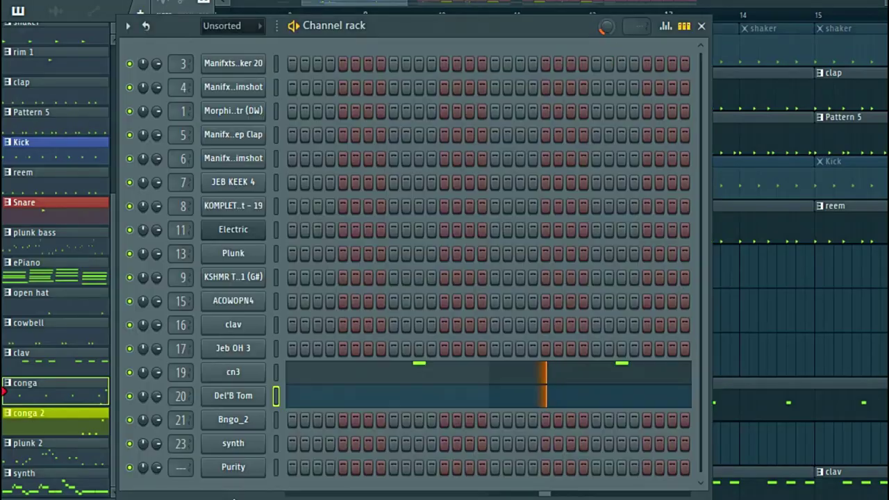
click(521, 368)
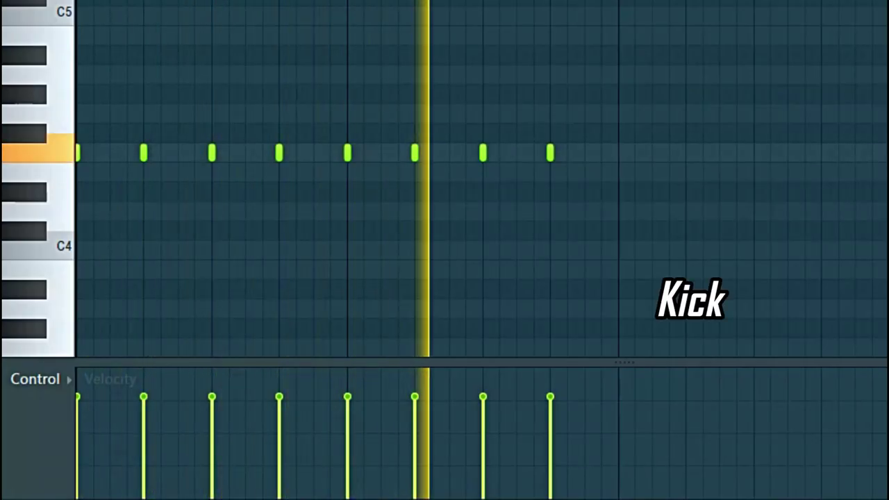
- Play the arrangement and review the percussion tracks from clap to open hat across bars 14 to 32
key(space)
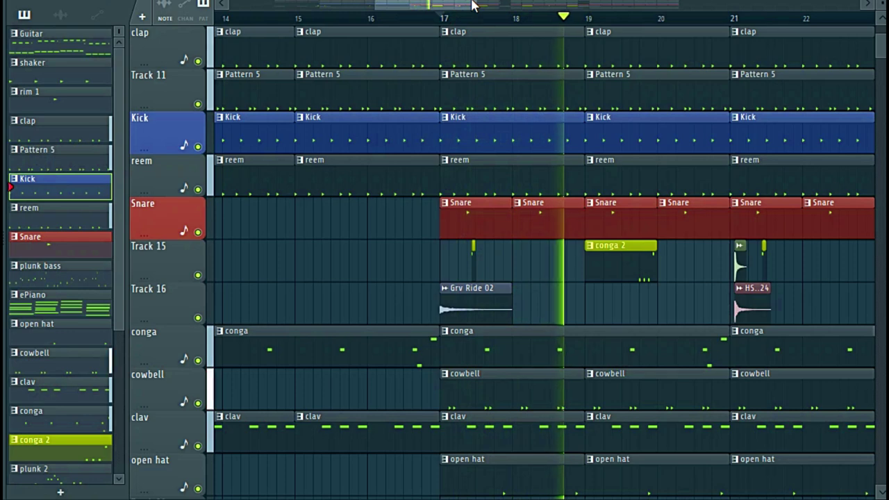
drag(472, 4, 579, 3)
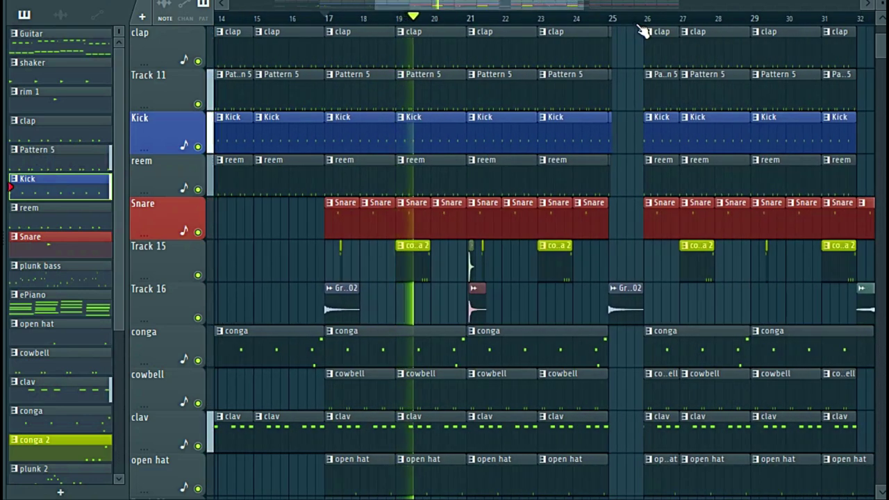
drag(881, 6, 882, 22)
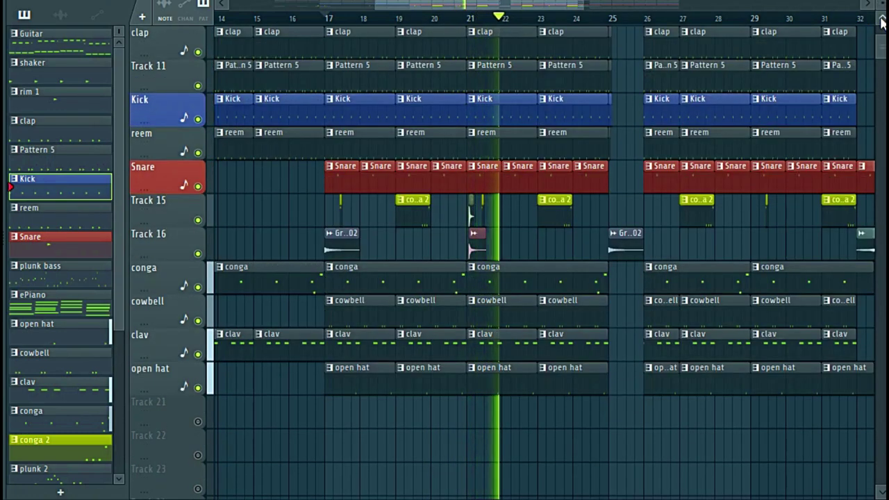
scroll(882, 23, up, 2)
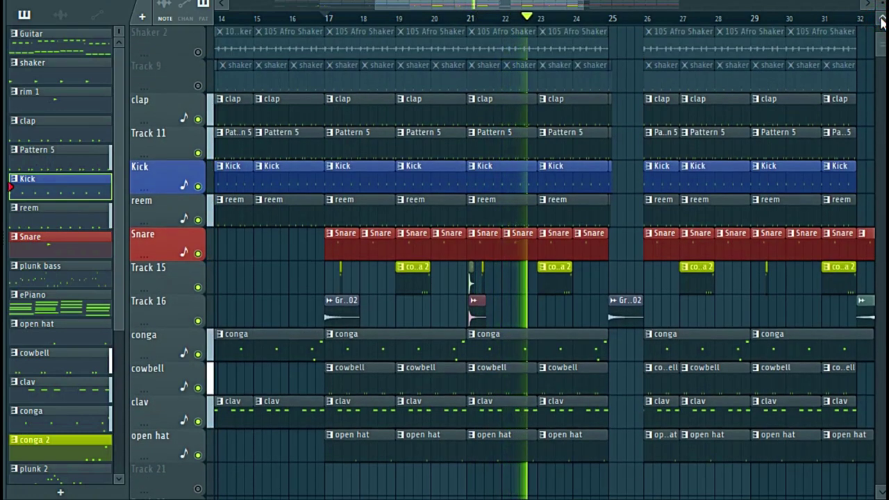
scroll(881, 23, up, 1)
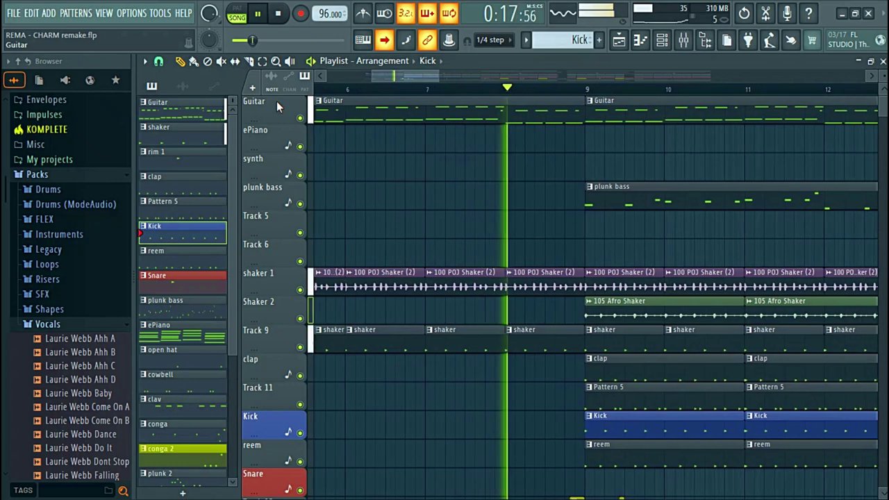
- Extend the last clip on the synth track so it ends at bar 42
scroll(277, 101, down, 1)
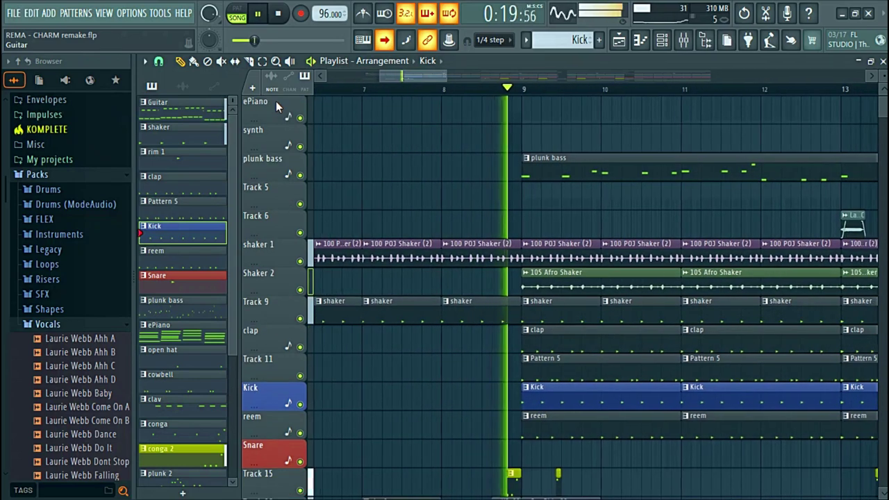
scroll(364, 172, down, 1)
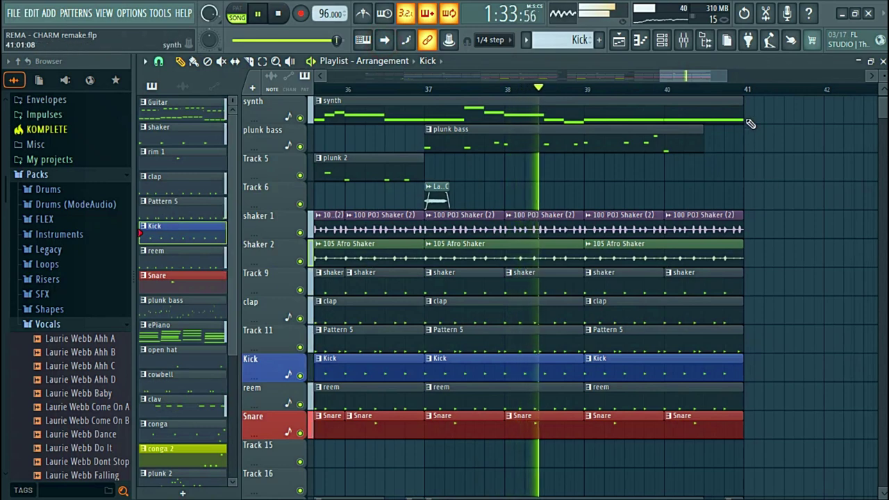
drag(744, 109, 821, 111)
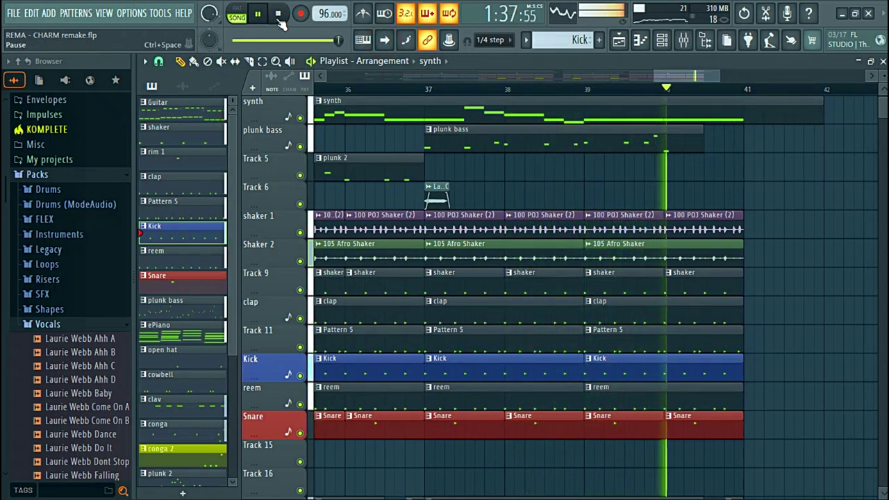